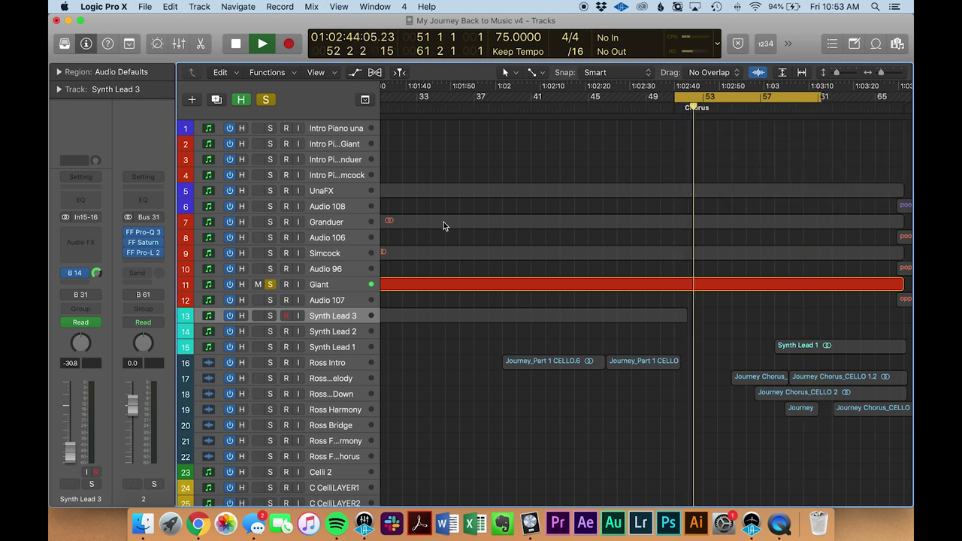
- Solo Simcock instead of Giant and play the looped Chorus
{"action": "key", "text": "space"}
{"action": "left_click", "coordinate": [270, 253]}
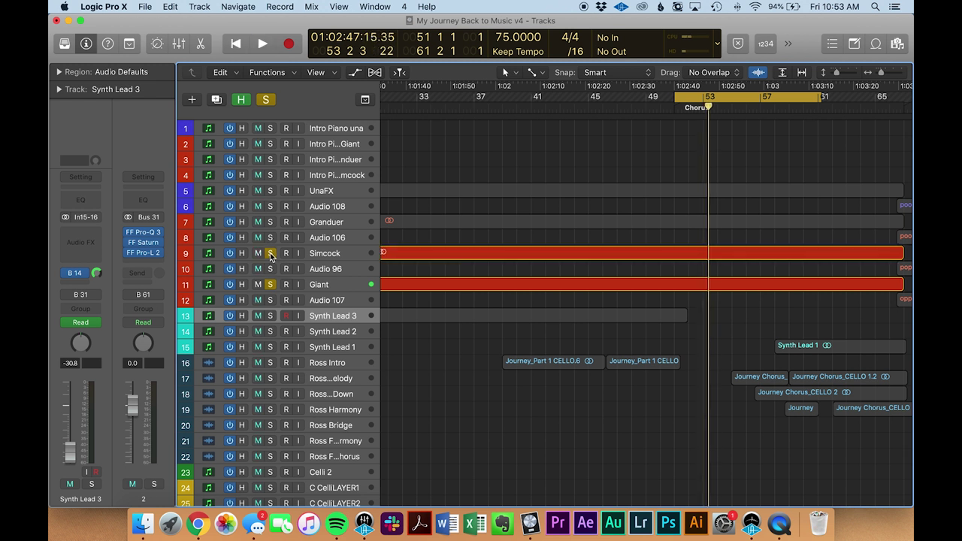
{"action": "left_click", "coordinate": [270, 284]}
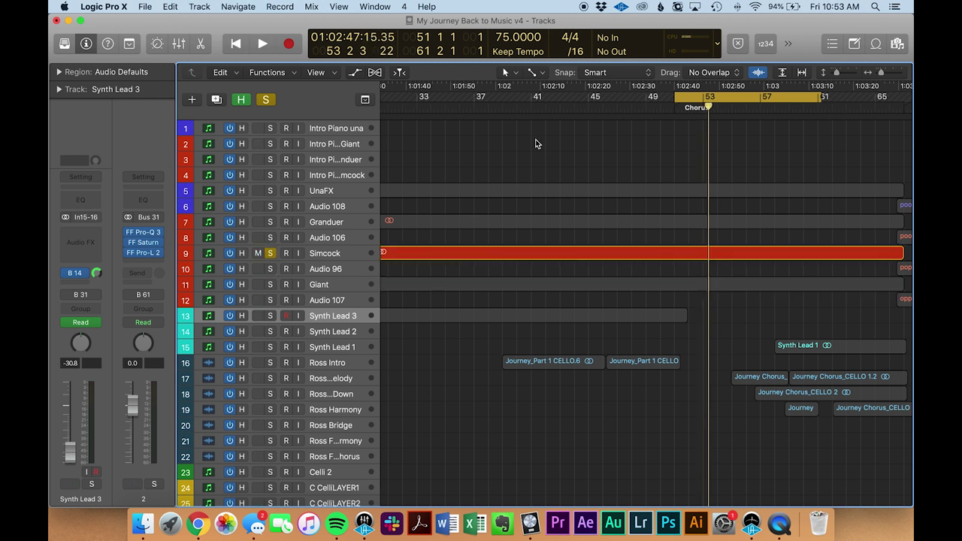
{"action": "key", "text": "space"}
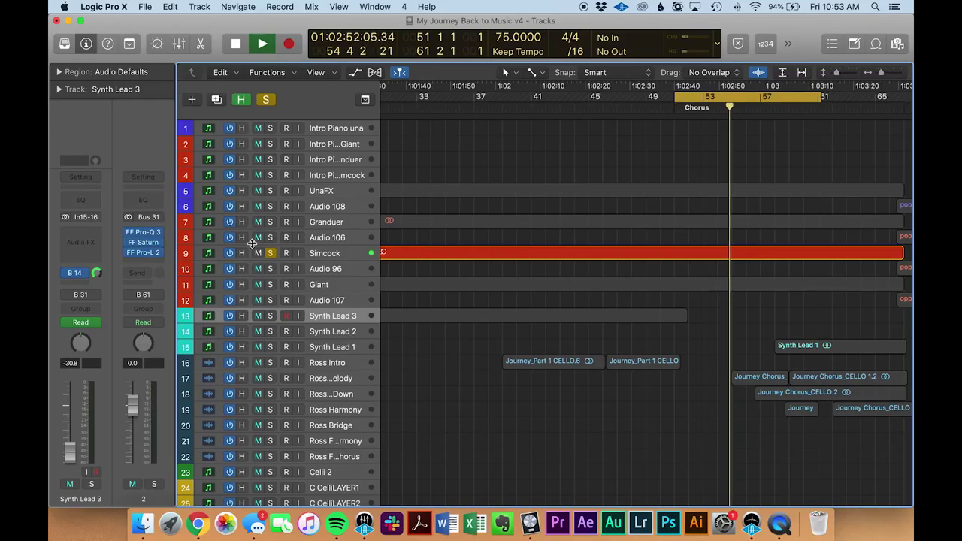
- Solo Granduer instead of Simcock and play the Chorus loop
{"action": "left_click", "coordinate": [270, 221]}
{"action": "left_click", "coordinate": [270, 253]}
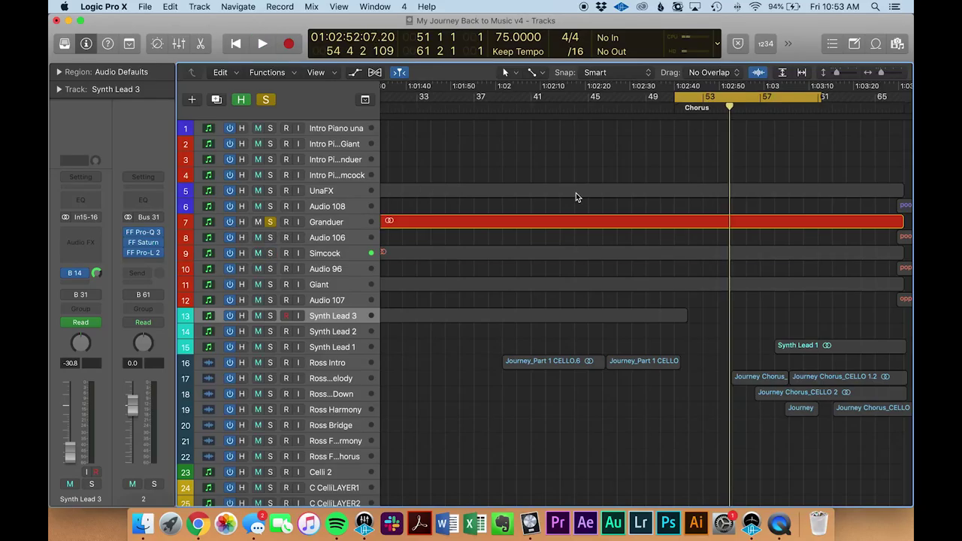
{"action": "key", "text": "space"}
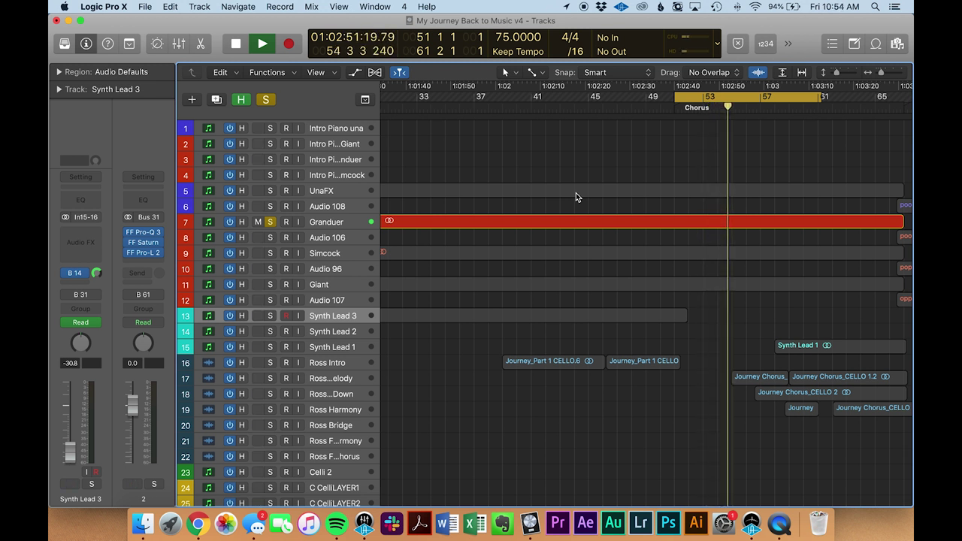
- Switch the solo from Granduer to UnaFX and play the Chorus again
{"action": "key", "text": "space"}
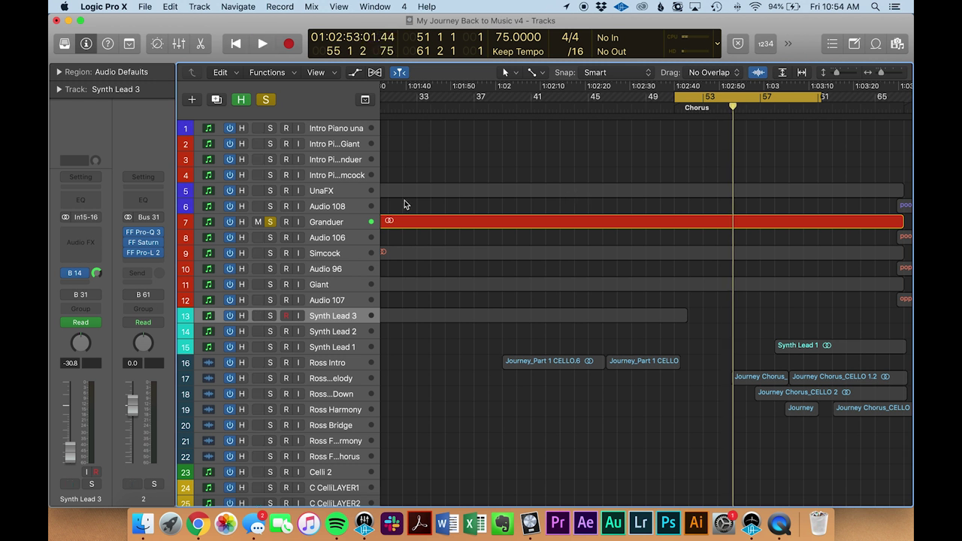
{"action": "left_click", "coordinate": [271, 191]}
{"action": "left_click", "coordinate": [270, 222]}
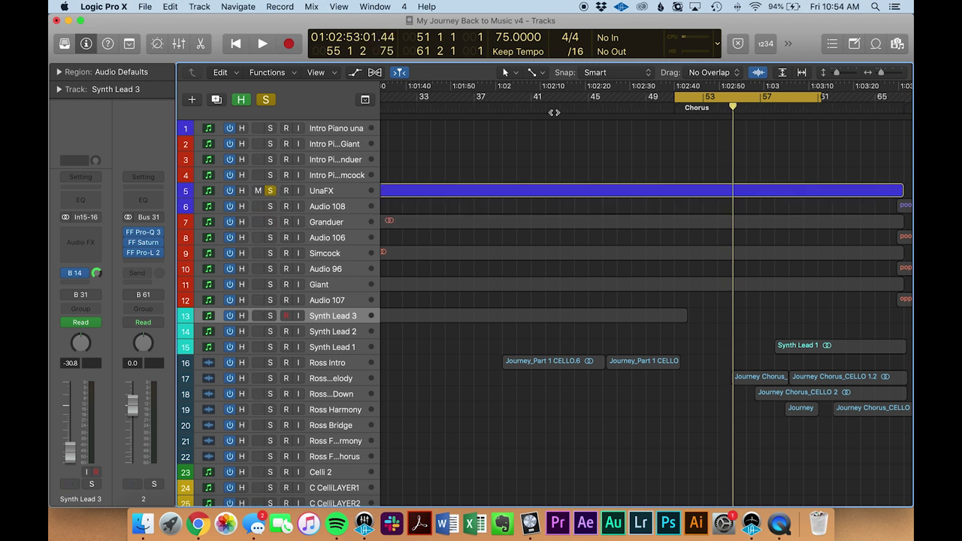
{"action": "key", "text": "space"}
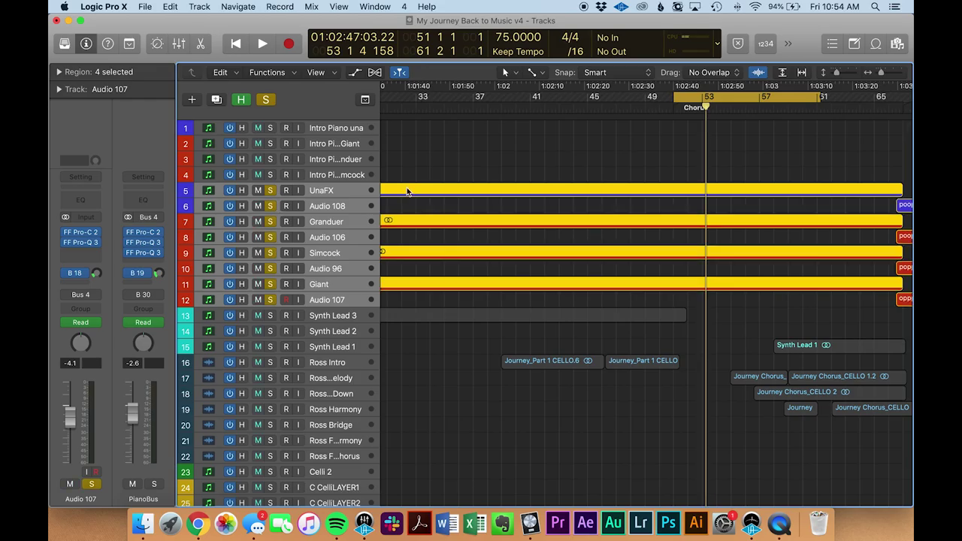
- Play the soloed tracks 5–12 together and scroll out across the whole song
{"action": "key", "text": "space"}
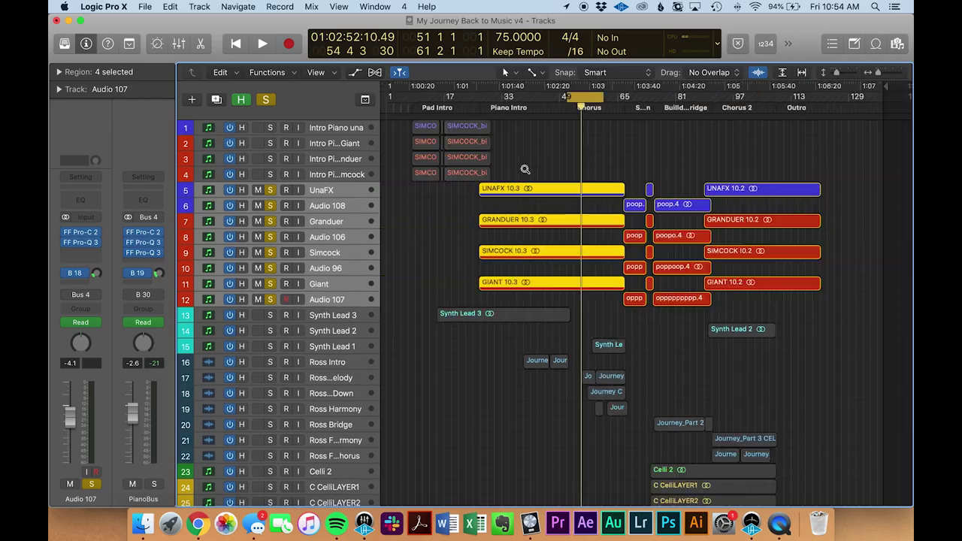
{"action": "scroll", "coordinate": [482, 286], "scroll_direction": "down", "scroll_amount": 3}
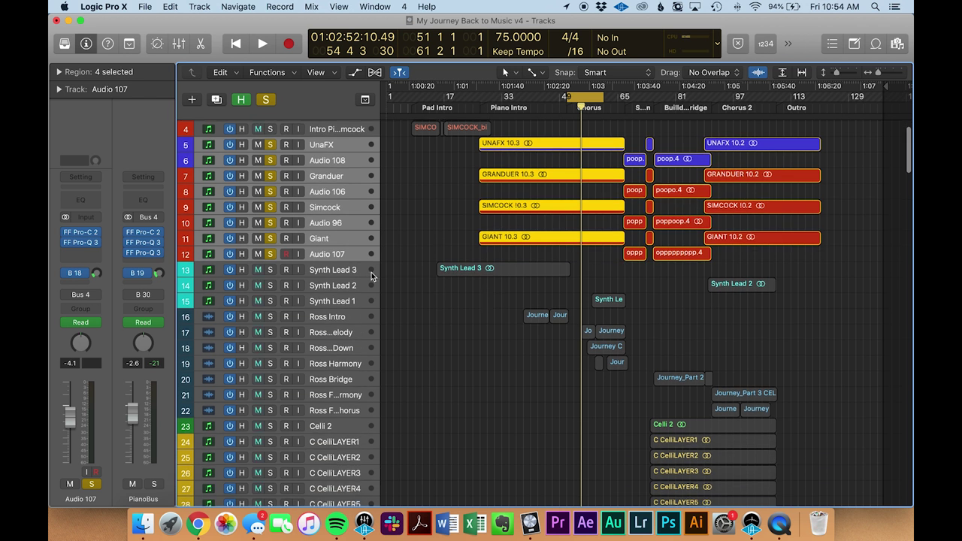
- Clear all solos, solo Synth Lead 3 and play it from near the Pad Intro
{"action": "left_click", "coordinate": [265, 101]}
{"action": "left_click", "coordinate": [271, 270]}
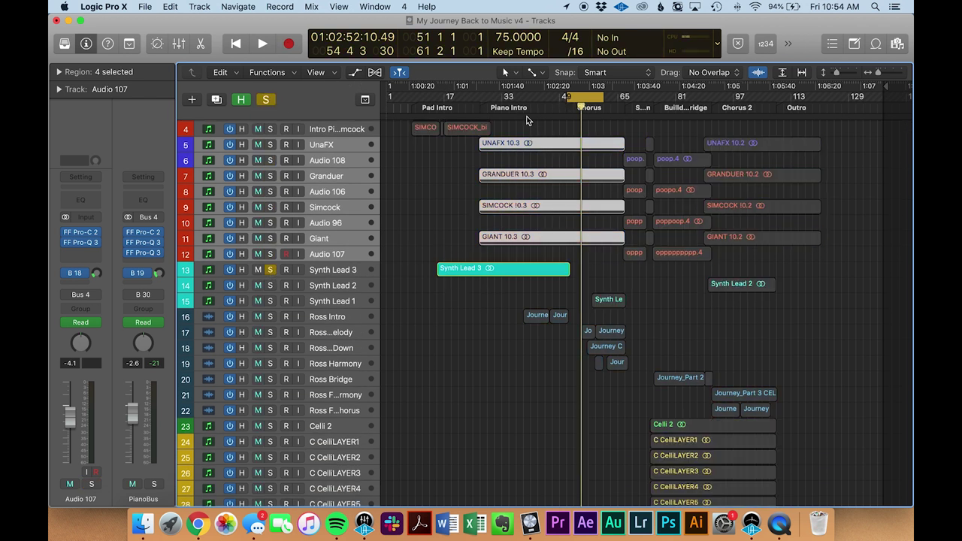
{"action": "left_click", "coordinate": [456, 113]}
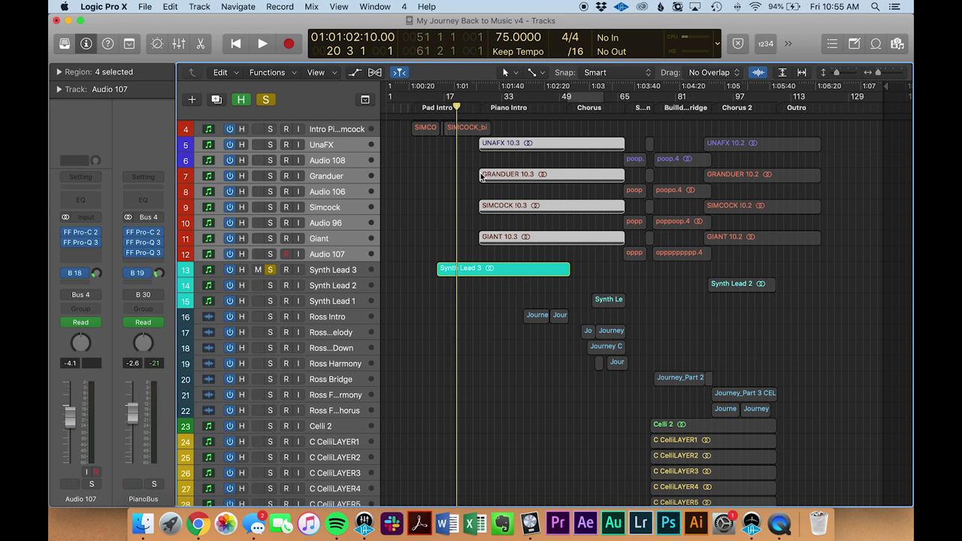
{"action": "key", "text": "space"}
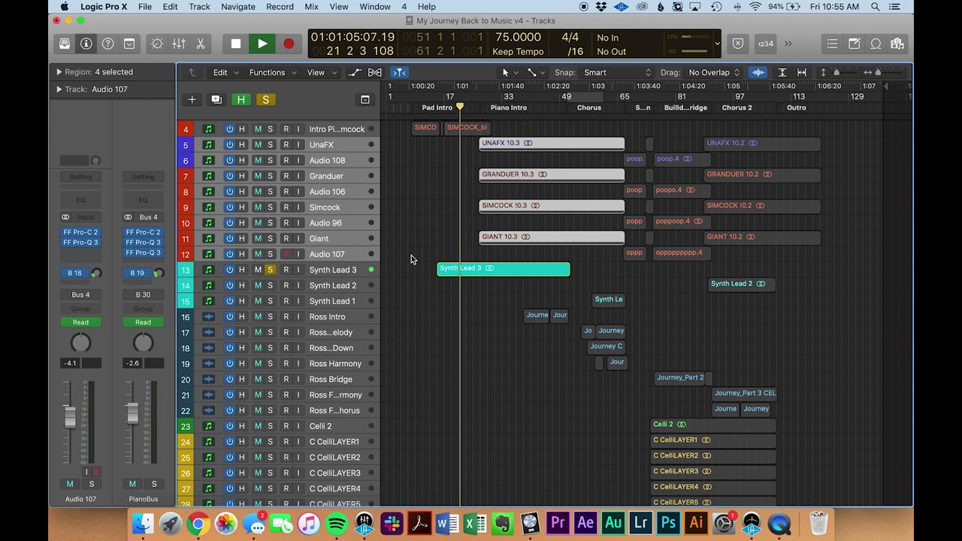
{"action": "left_click", "coordinate": [477, 274]}
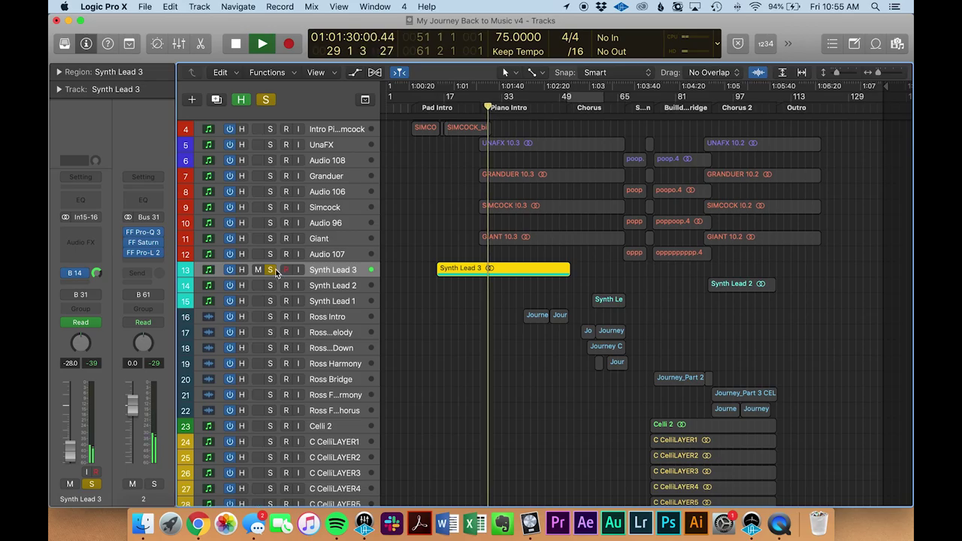
- Unsolo Synth Lead 3 and select Ross Intro through Ross Final Chorus
{"action": "left_click", "coordinate": [272, 271]}
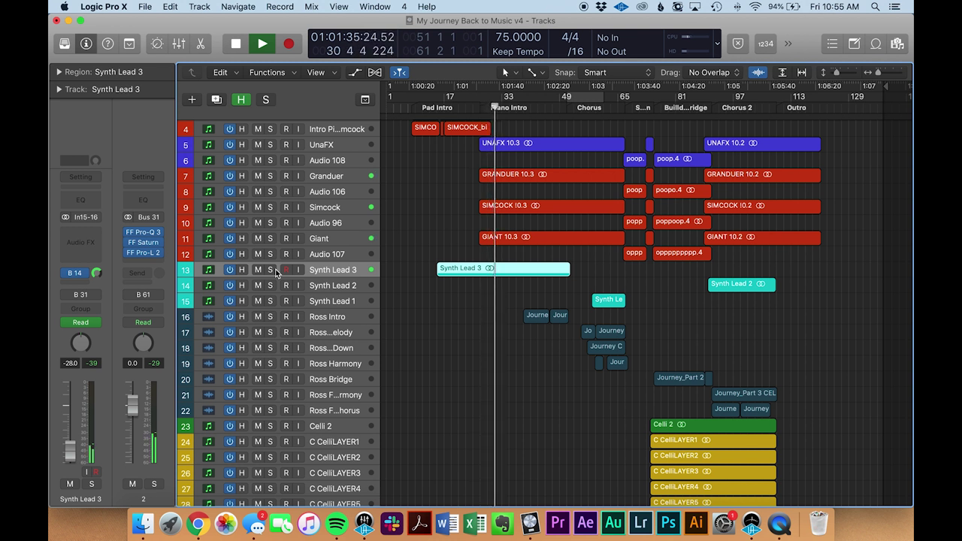
{"action": "scroll", "coordinate": [579, 296], "scroll_direction": "down", "scroll_amount": 5}
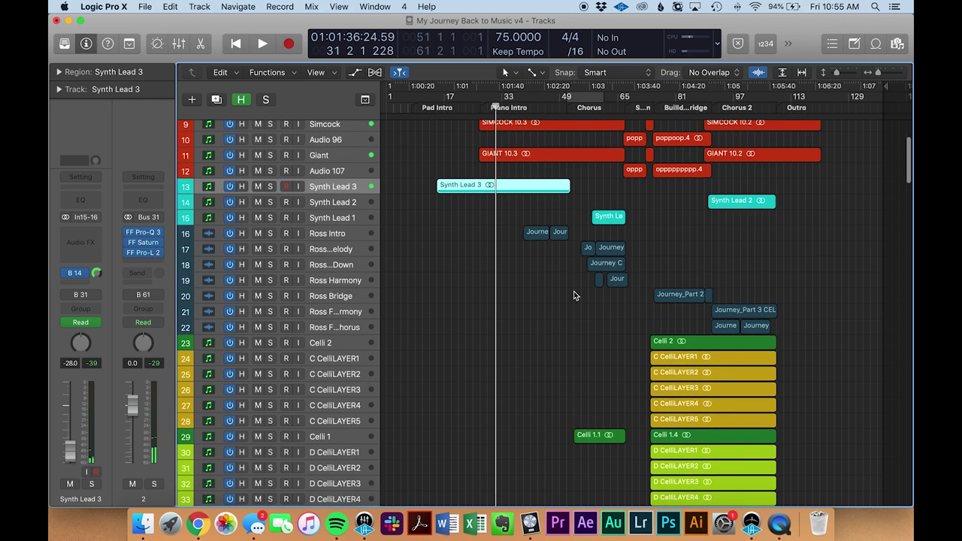
{"action": "left_click", "coordinate": [199, 238]}
{"action": "left_click", "coordinate": [200, 331], "text": "shift"}
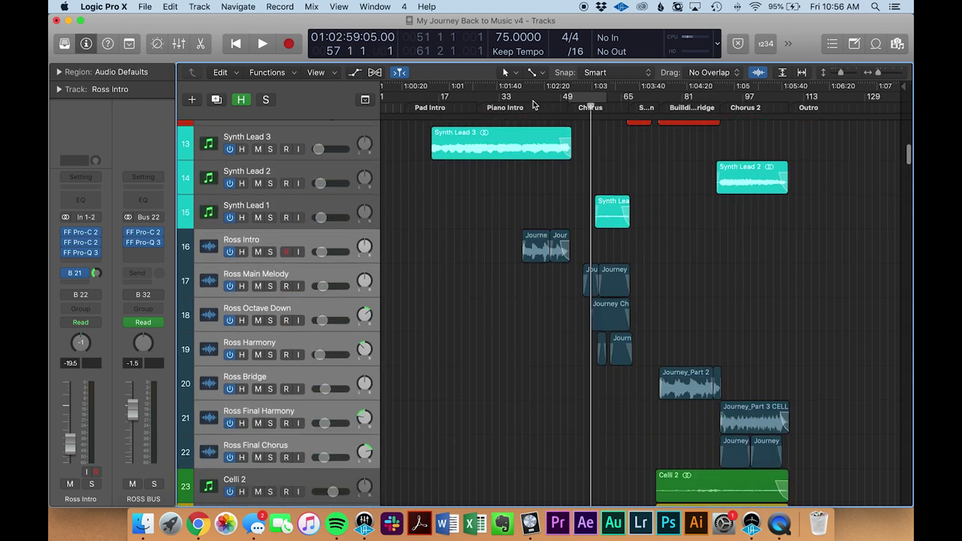
{"action": "left_click", "coordinate": [533, 106]}
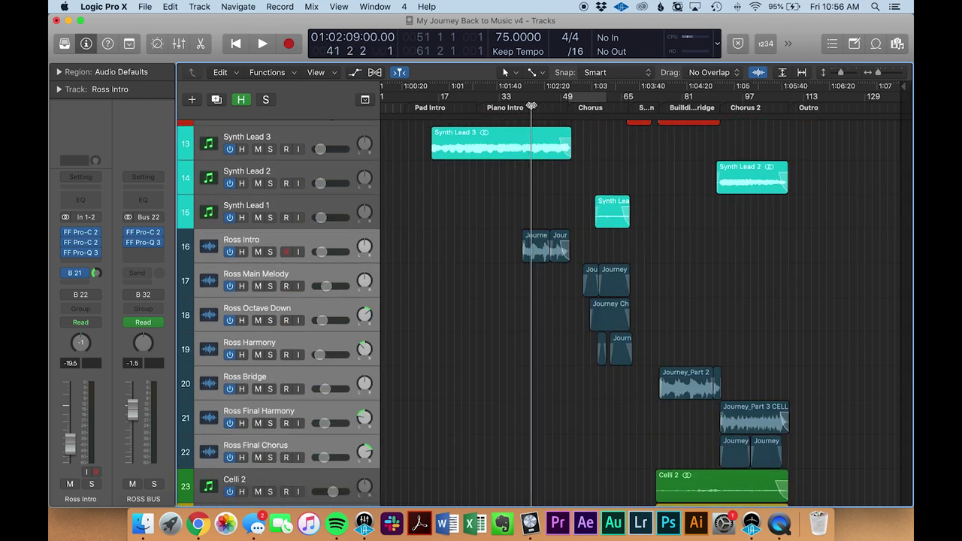
{"action": "left_click", "coordinate": [341, 241]}
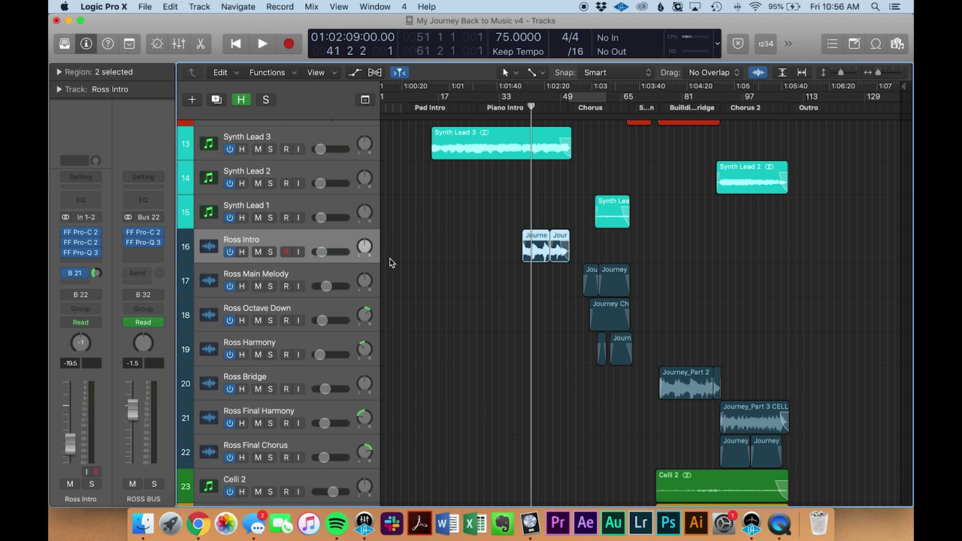
{"action": "left_click", "coordinate": [83, 253]}
{"action": "mouse_move", "coordinate": [625, 194]}
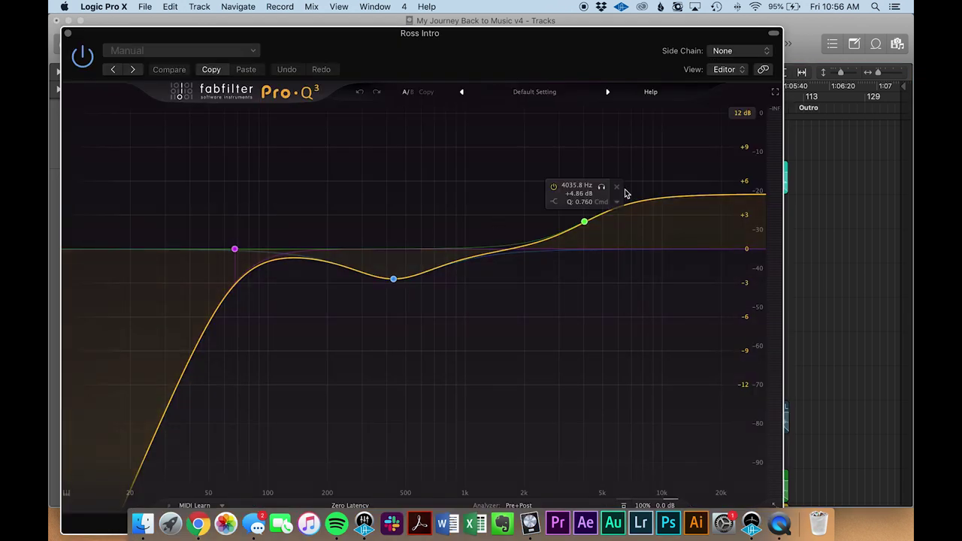
{"action": "left_click", "coordinate": [66, 35]}
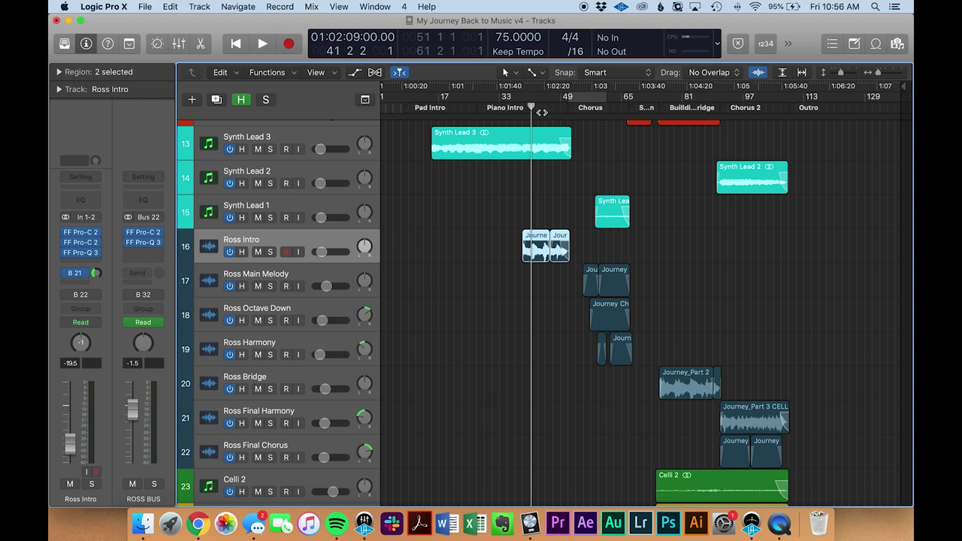
- Solo Ross Intro and cycle bars 39–45 over its two cello regions
{"action": "left_click_drag", "start_coordinate": [530, 111], "coordinate": [525, 114]}
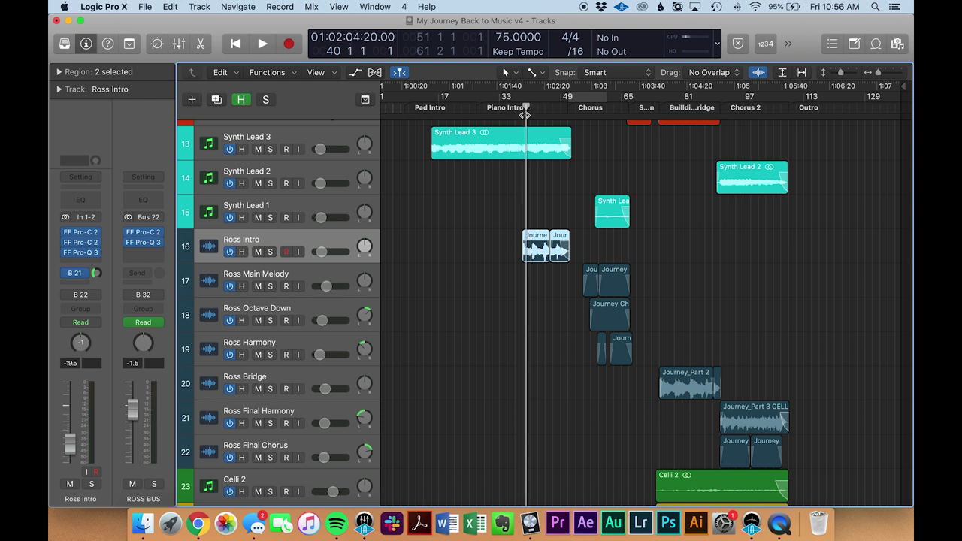
{"action": "left_click", "coordinate": [271, 253]}
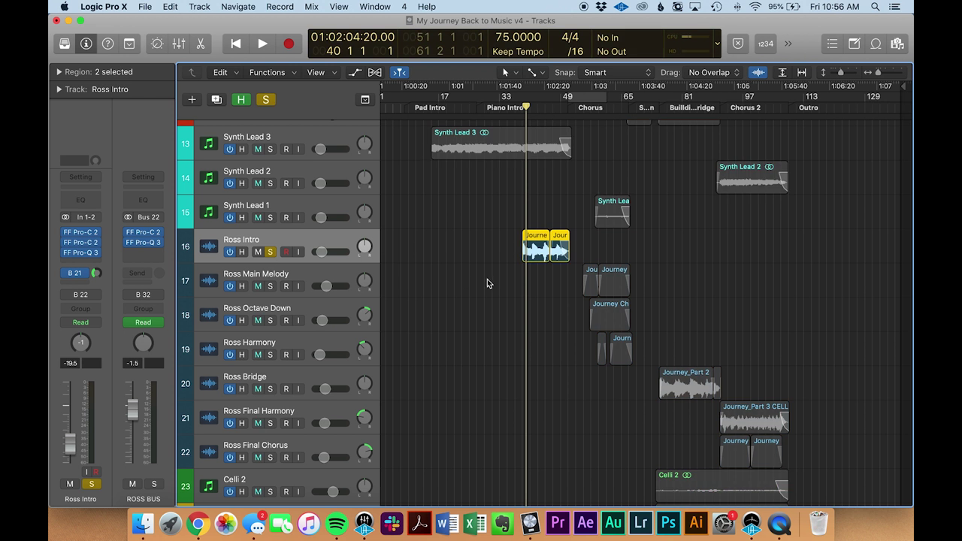
{"action": "key", "text": "super+u"}
{"action": "key", "text": "z"}
{"action": "key", "text": "space"}
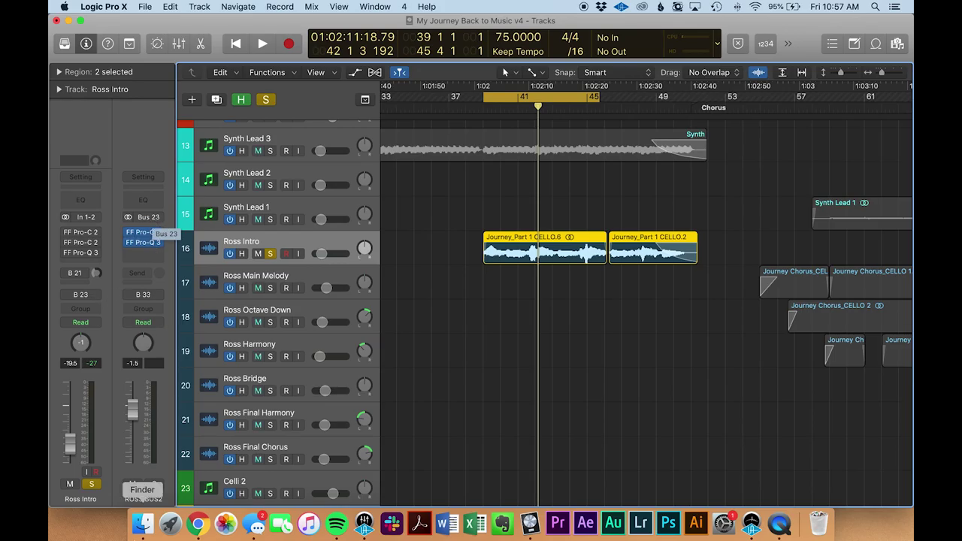
{"action": "scroll", "coordinate": [204, 423], "scroll_direction": "up", "scroll_amount": 1}
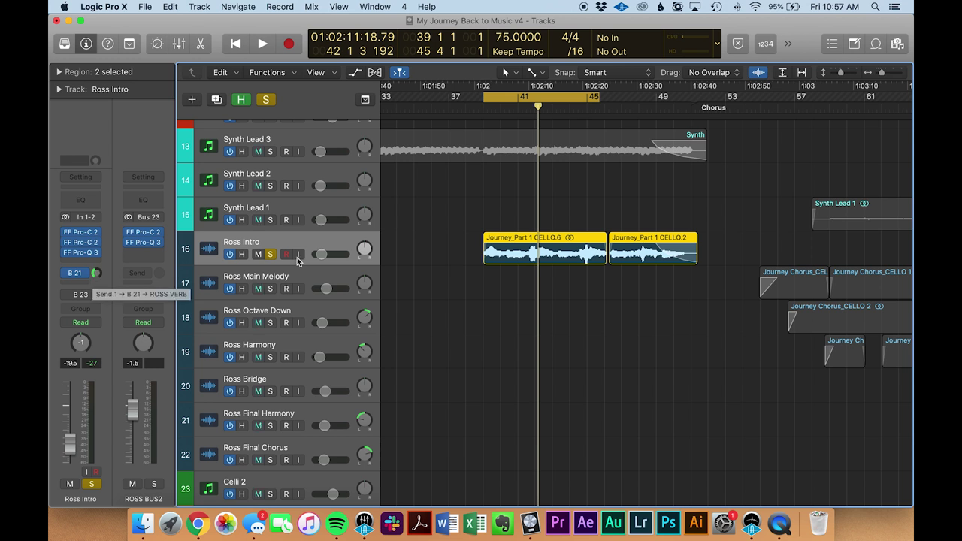
- Show the Mixer and scroll its channel strips across to the VOX tracks
{"action": "key", "text": "x"}
{"action": "scroll", "coordinate": [590, 353], "scroll_direction": "right", "scroll_amount": 3}
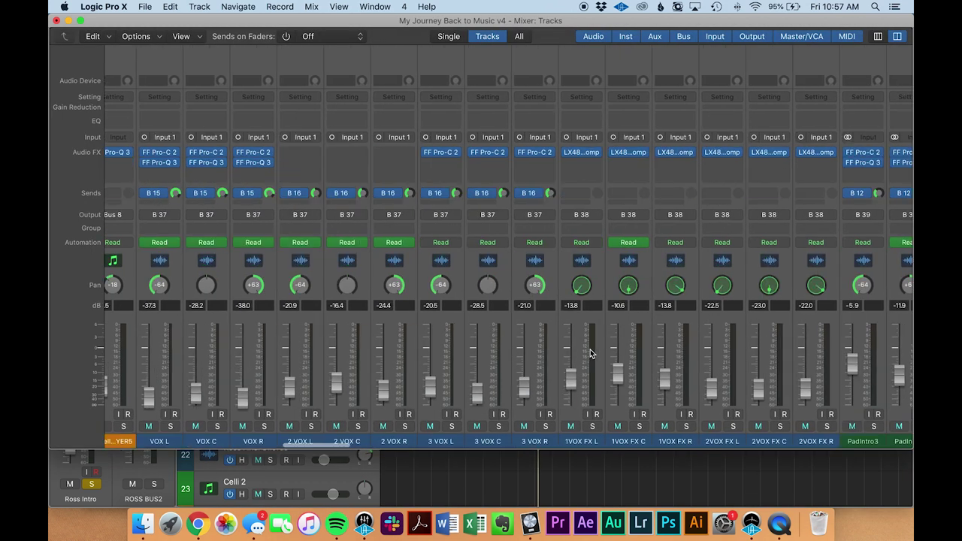
{"action": "scroll", "coordinate": [590, 353], "scroll_direction": "right", "scroll_amount": 10}
- Inspect the LX480 reverb on the reverb bus and unsolo the intro cello track
{"action": "left_click", "coordinate": [575, 153]}
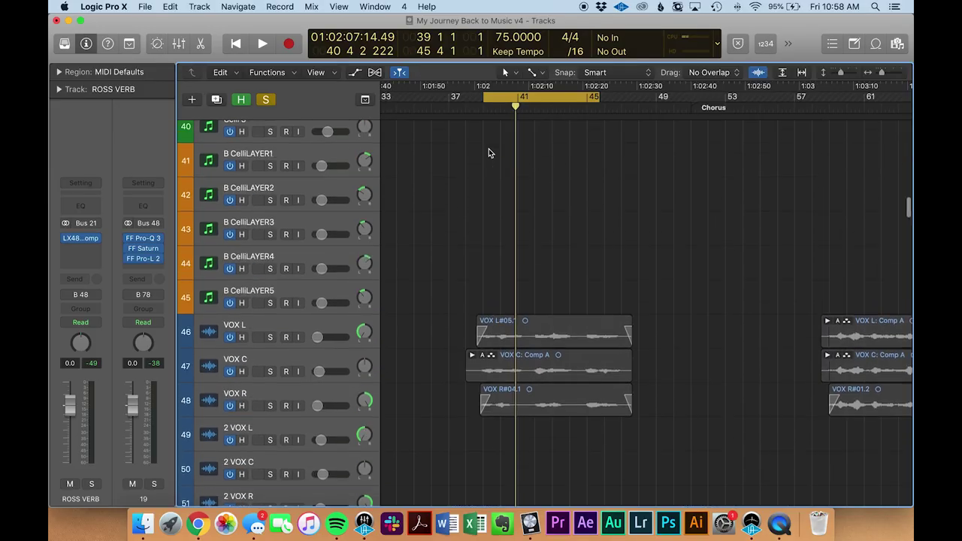
{"action": "scroll", "coordinate": [489, 149], "scroll_direction": "up", "scroll_amount": 5}
{"action": "left_click", "coordinate": [268, 246]}
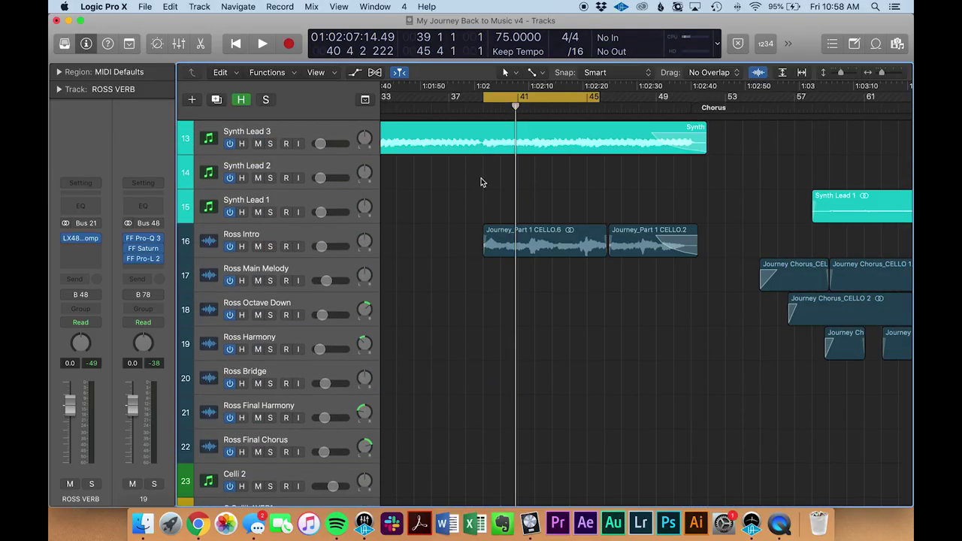
- Play the full arrangement from bar 39, then scroll down to the VOX tracks
{"action": "left_click", "coordinate": [481, 215]}
{"action": "key", "text": "space"}
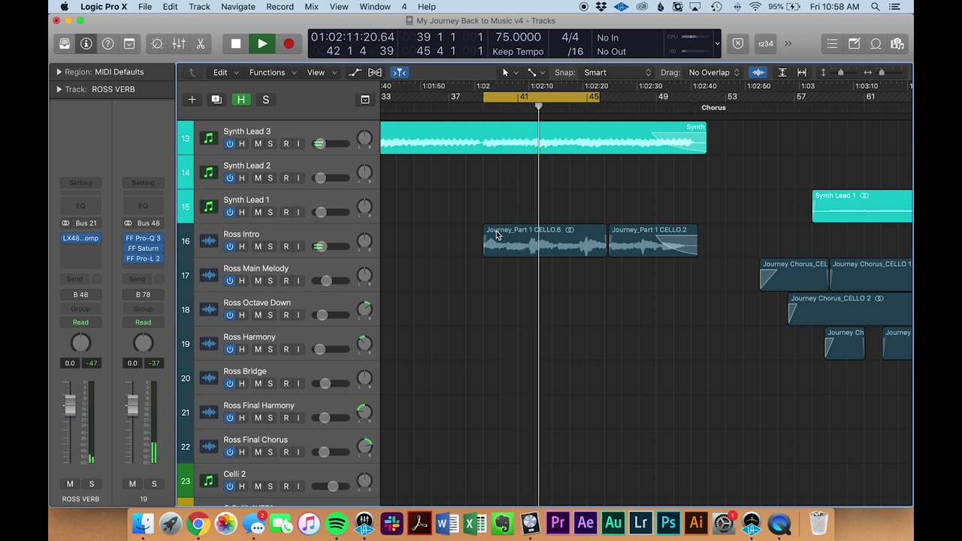
{"action": "key", "text": "space"}
{"action": "scroll", "coordinate": [484, 230], "scroll_direction": "down", "scroll_amount": 5}
{"action": "scroll", "coordinate": [483, 225], "scroll_direction": "down", "scroll_amount": 10}
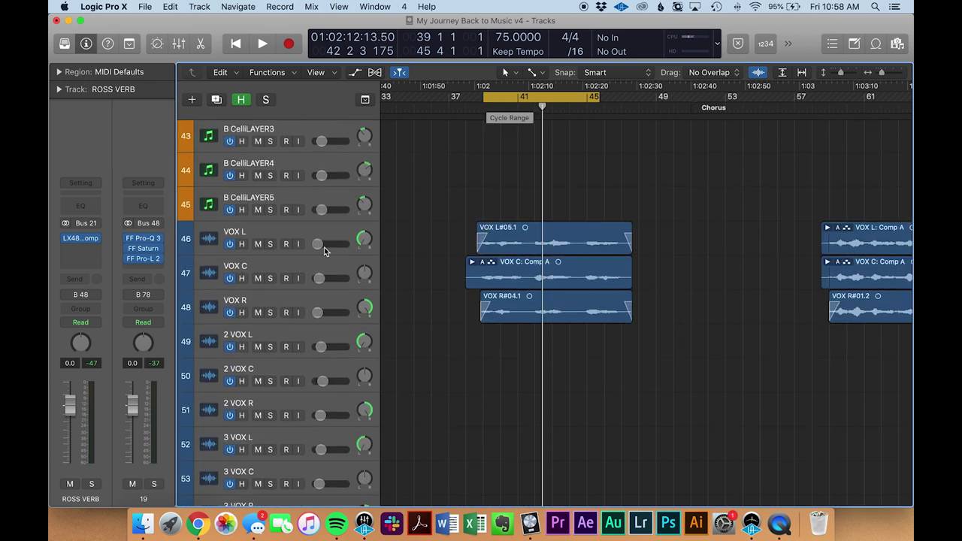
{"action": "scroll", "coordinate": [502, 257], "scroll_direction": "down", "scroll_amount": 7}
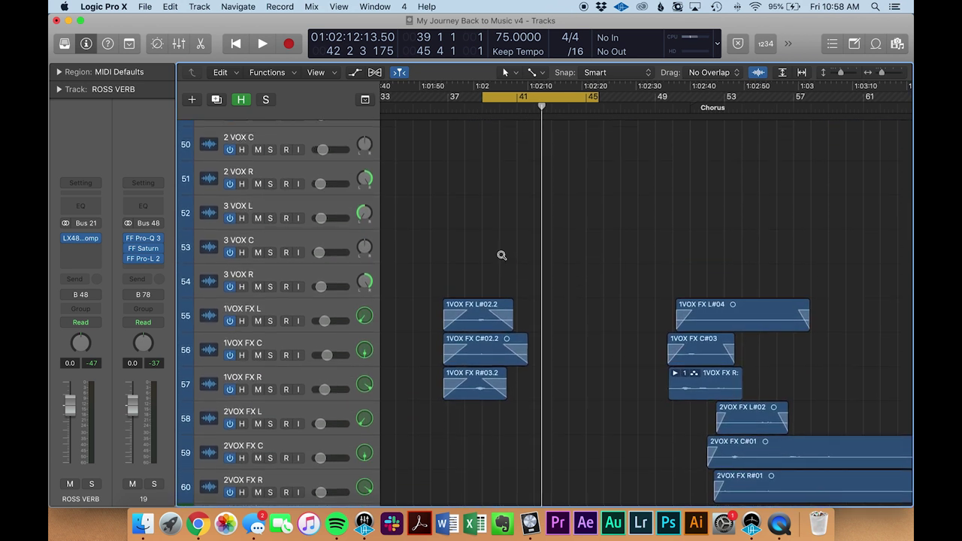
{"action": "scroll", "coordinate": [502, 255], "scroll_direction": "up", "scroll_amount": 10}
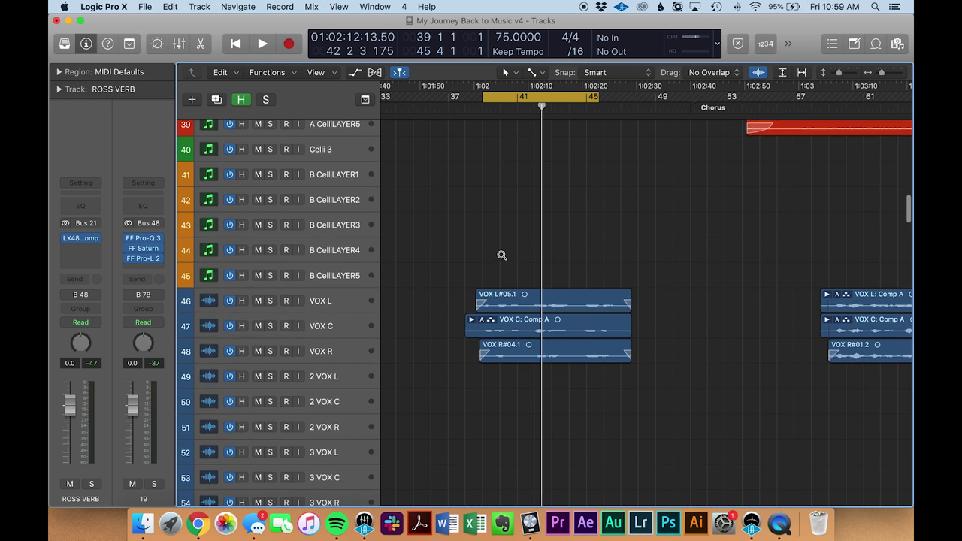
{"action": "scroll", "coordinate": [502, 256], "scroll_direction": "down", "scroll_amount": 2}
- Select VOX L, C and R, solo them and play the three vocals alone
{"action": "left_click", "coordinate": [283, 293]}
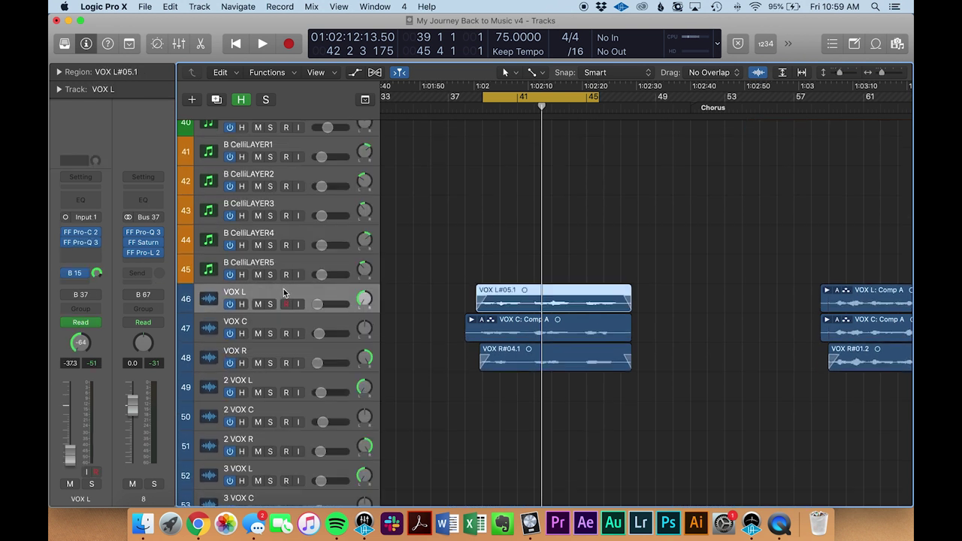
{"action": "left_click", "coordinate": [305, 349], "text": "shift"}
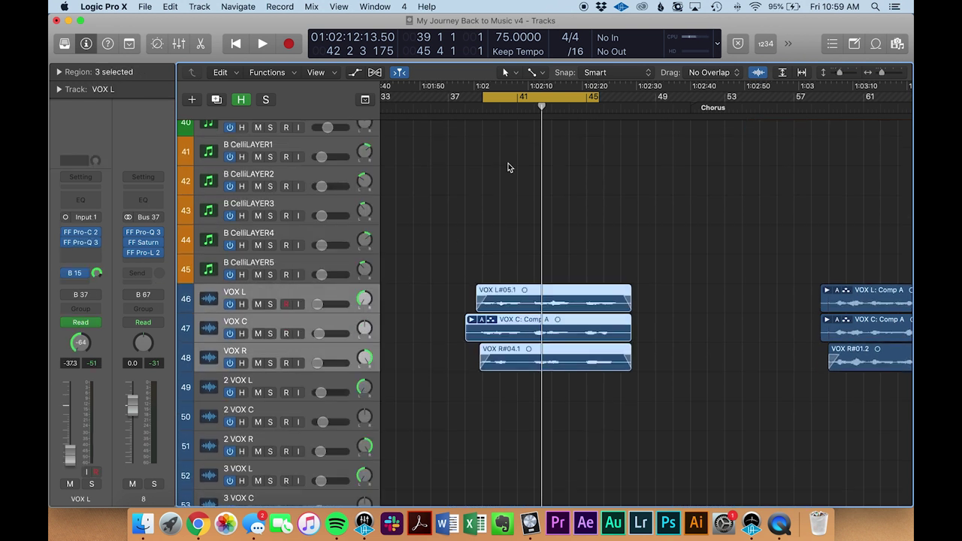
{"action": "key", "text": "s"}
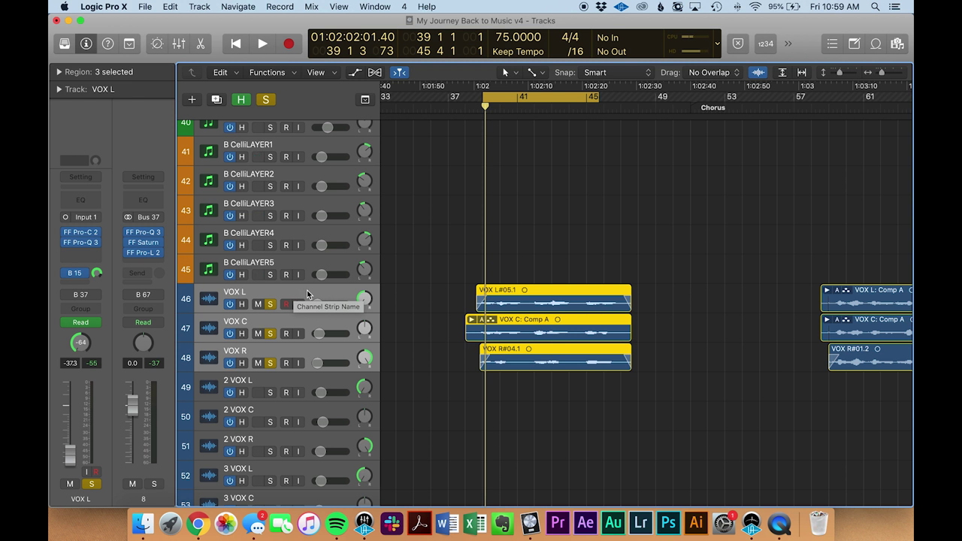
{"action": "scroll", "coordinate": [307, 293], "scroll_direction": "right", "scroll_amount": 1}
{"action": "scroll", "coordinate": [307, 293], "scroll_direction": "up", "scroll_amount": 1}
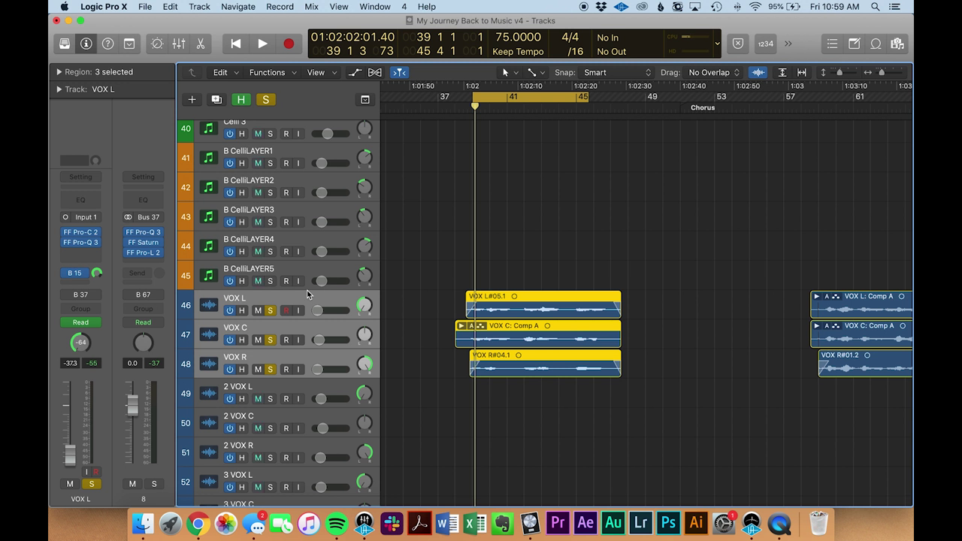
{"action": "key", "text": "space"}
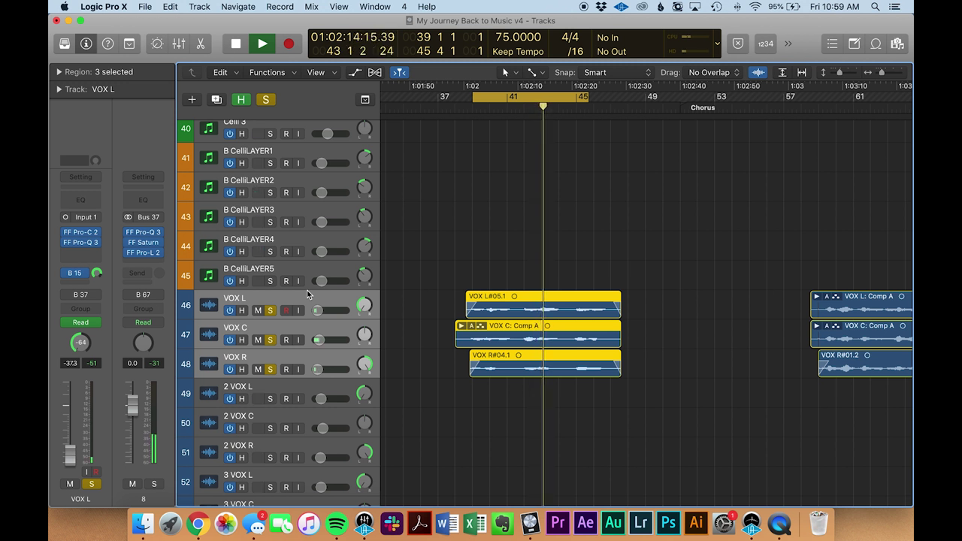
{"action": "key", "text": "space"}
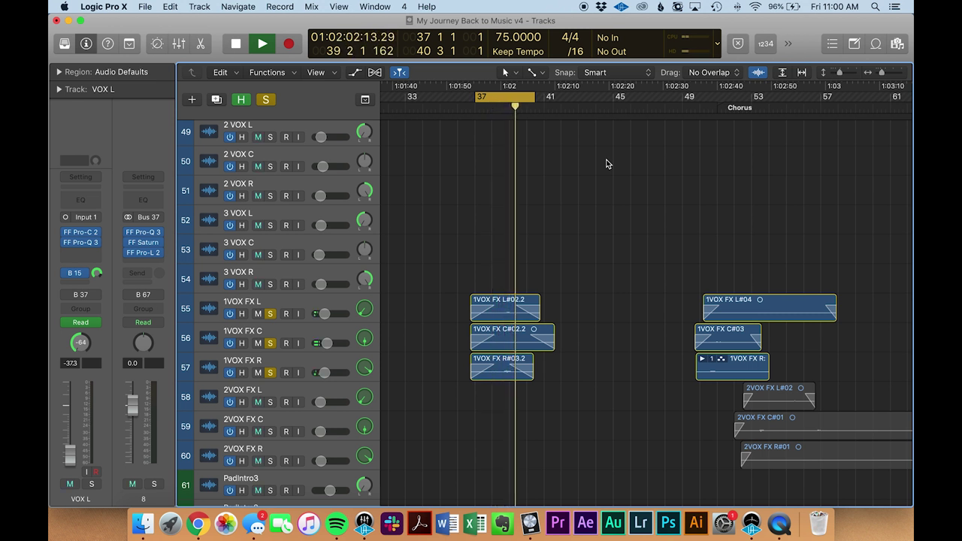
- Clear all solos, play from bar 37 and shrink track heights to survey down to the pads
{"action": "key", "text": "space"}
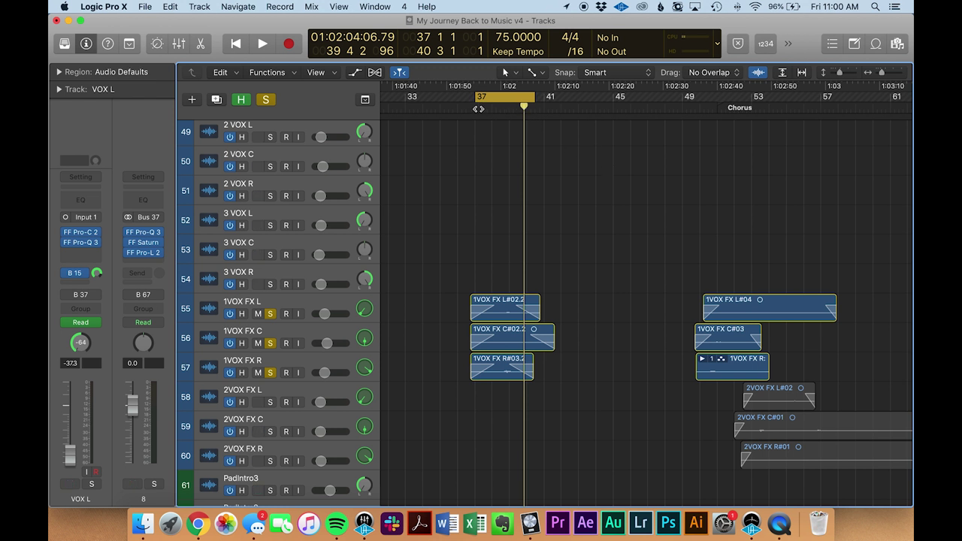
{"action": "left_click", "coordinate": [266, 100]}
{"action": "key", "text": "space"}
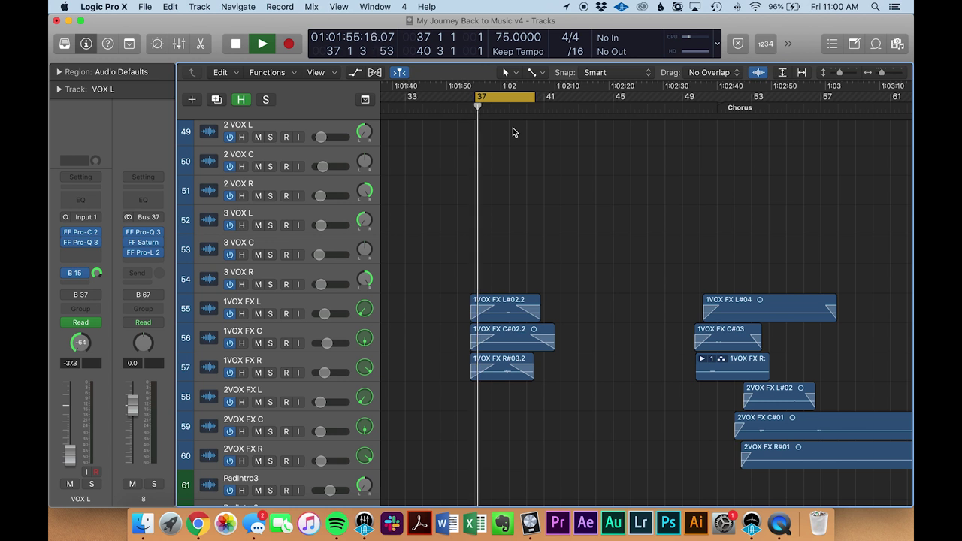
{"action": "left_click", "coordinate": [512, 153], "text": "ctrl+alt"}
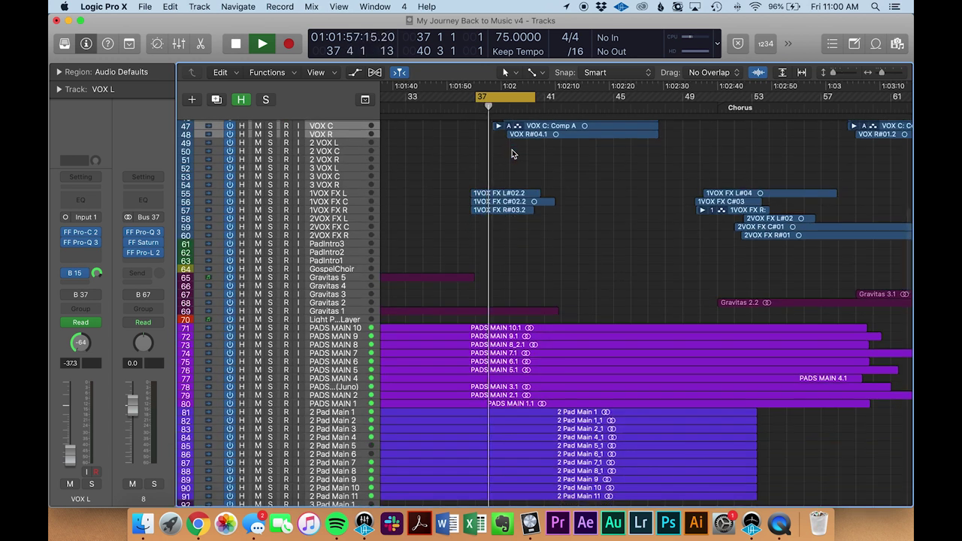
{"action": "left_click", "coordinate": [512, 153], "text": "ctrl+alt"}
{"action": "scroll", "coordinate": [512, 153], "scroll_direction": "down", "scroll_amount": 6}
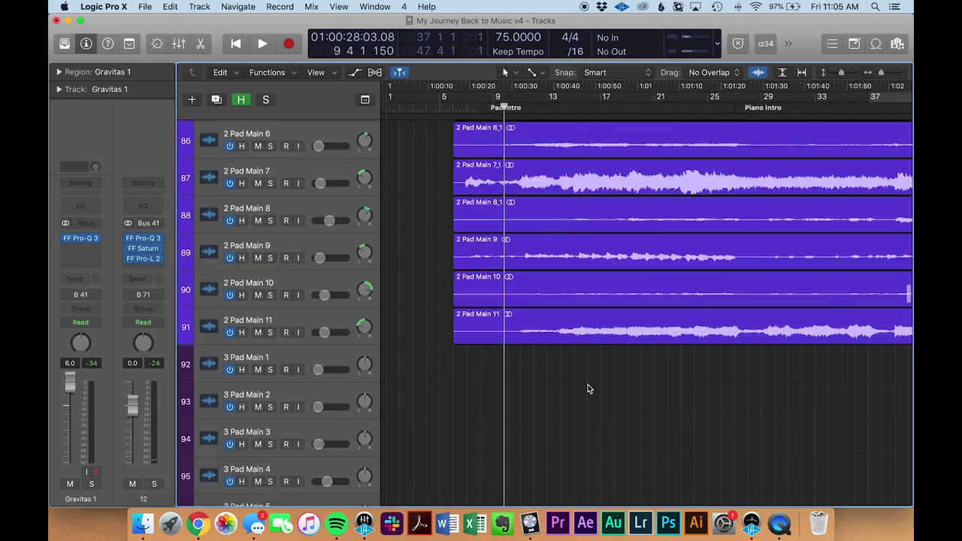
- Zoom the Tracks area out to overview tracks 68–105 across the song
{"action": "scroll", "coordinate": [588, 389], "scroll_direction": "up", "scroll_amount": 5}
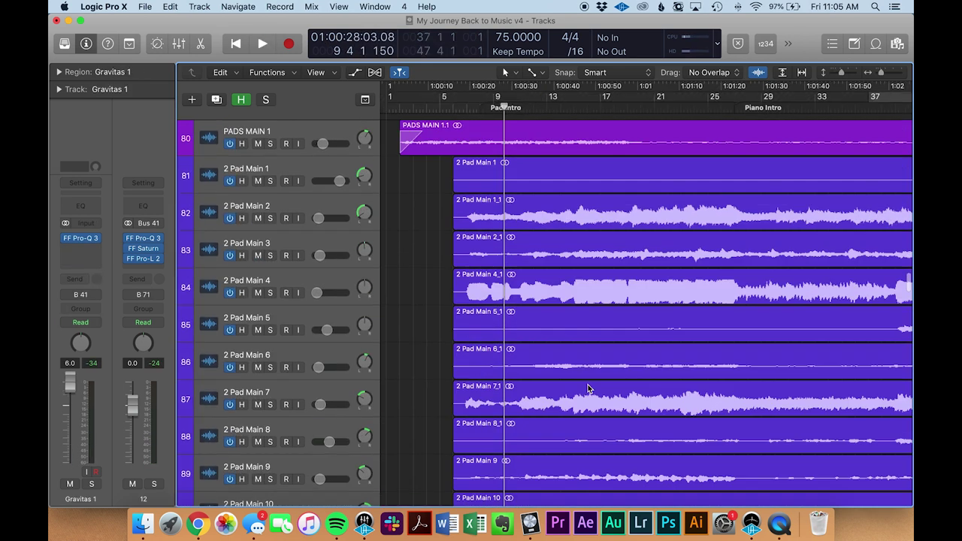
{"action": "scroll", "coordinate": [590, 388], "scroll_direction": "down", "scroll_amount": 4}
{"action": "key", "text": "super+Up"}
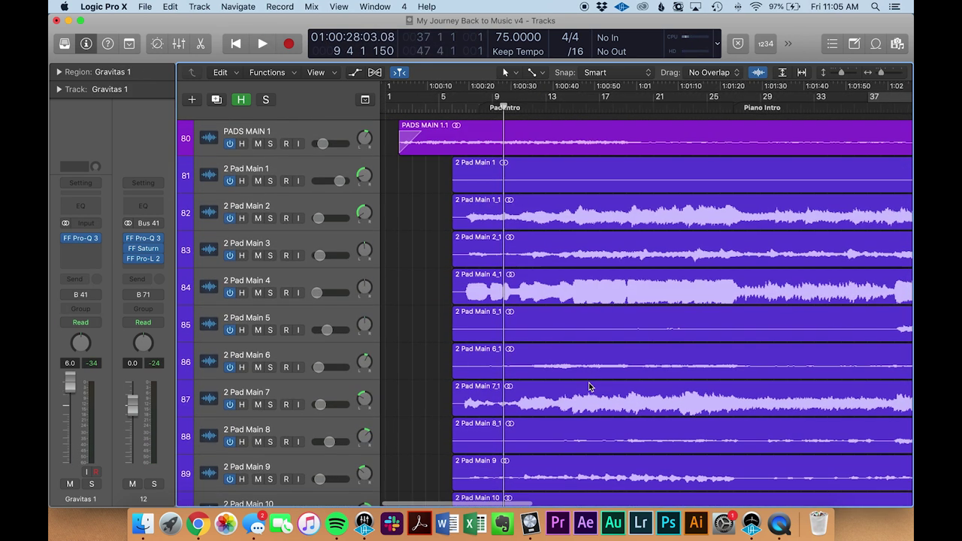
{"action": "key", "text": "super+Left"}
{"action": "key", "text": "super+Down"}
{"action": "key", "text": "super+Down"}
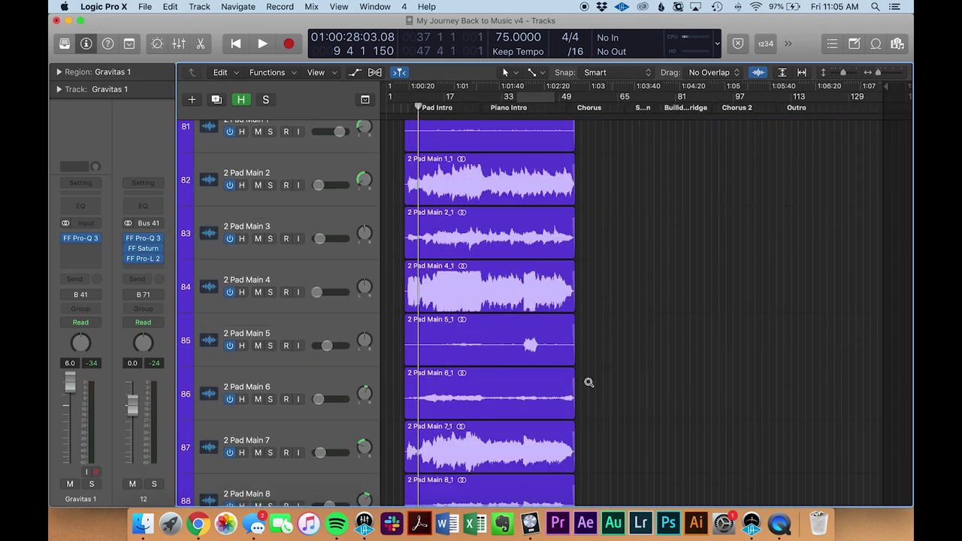
{"action": "left_click", "coordinate": [588, 383], "text": "ctrl+alt"}
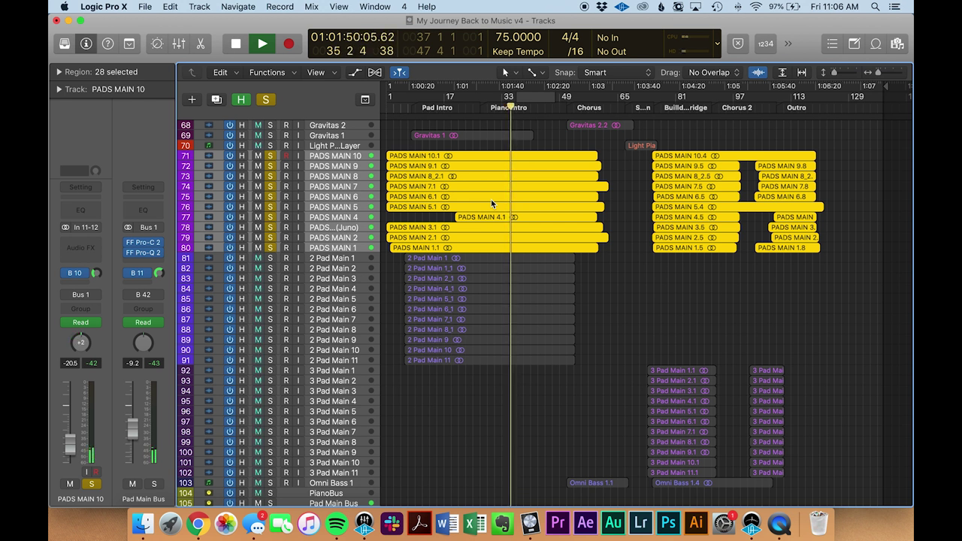
- Clear the PADS MAIN solos, stop playback and select 2 Pad Main 1
{"action": "left_click", "coordinate": [266, 102]}
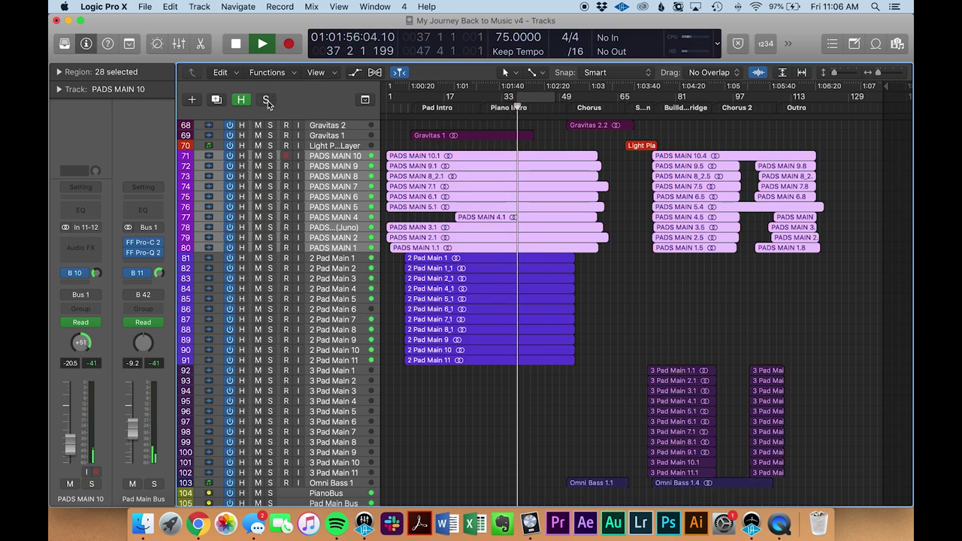
{"action": "key", "text": "space"}
{"action": "left_click", "coordinate": [331, 258]}
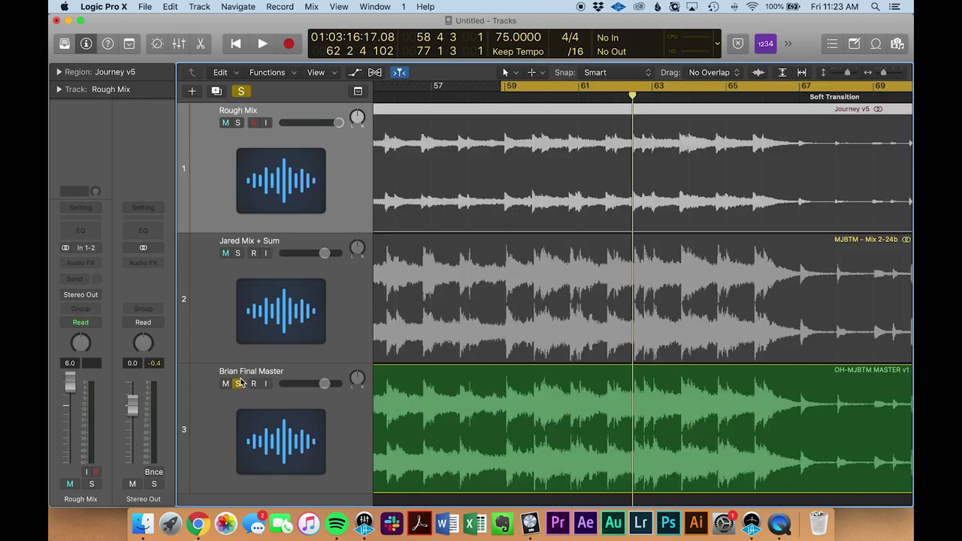